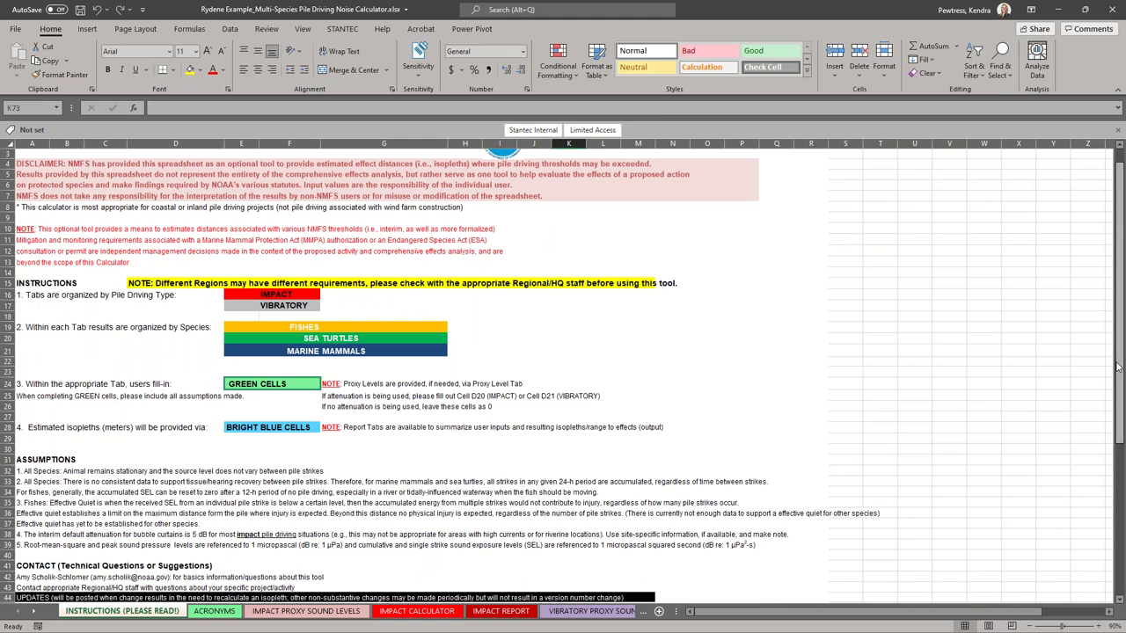
# - Read through the calculator's instructions, assumptions and references, and check the list of acronyms
pyautogui.moveTo(1119, 363); pyautogui.dragTo(1122, 229)
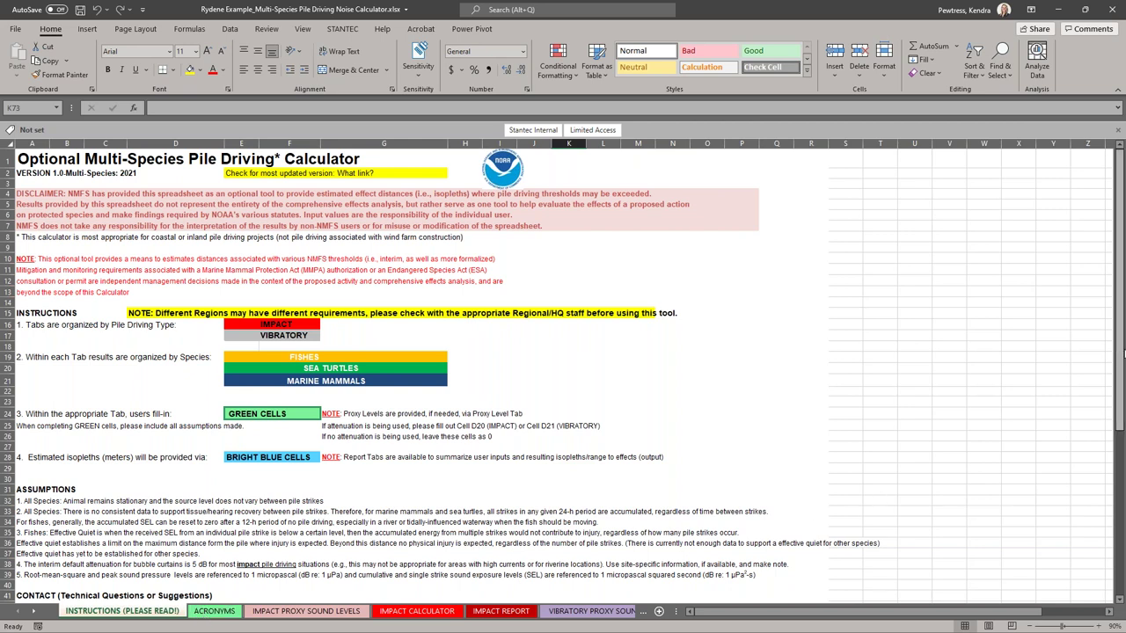
pyautogui.moveTo(1118, 350); pyautogui.dragTo(1124, 491)
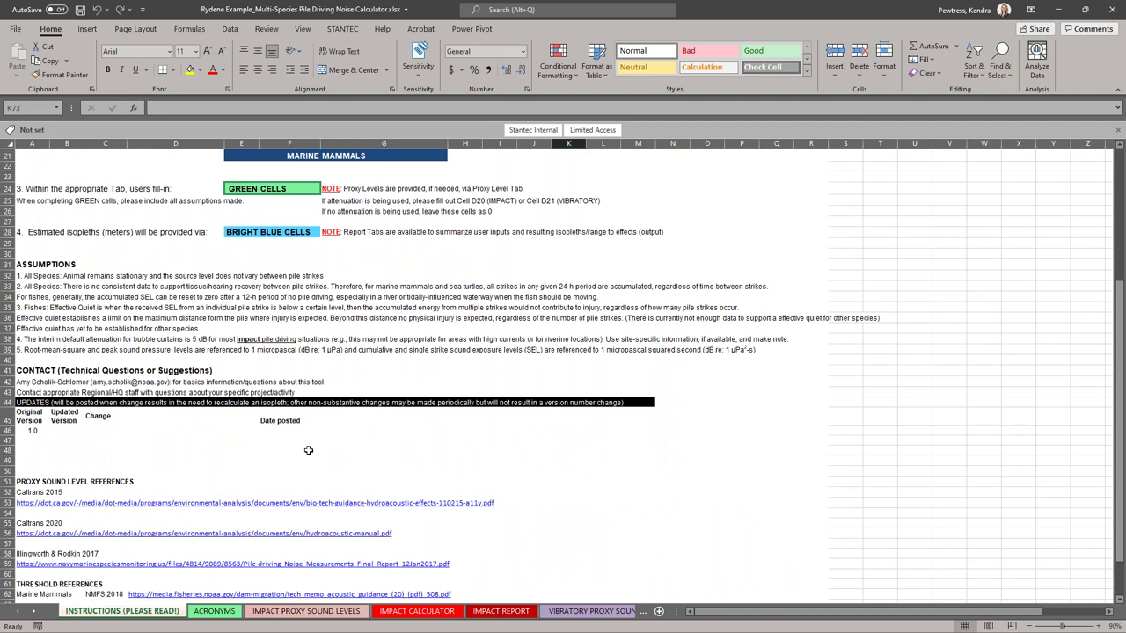
pyautogui.click(211, 612)
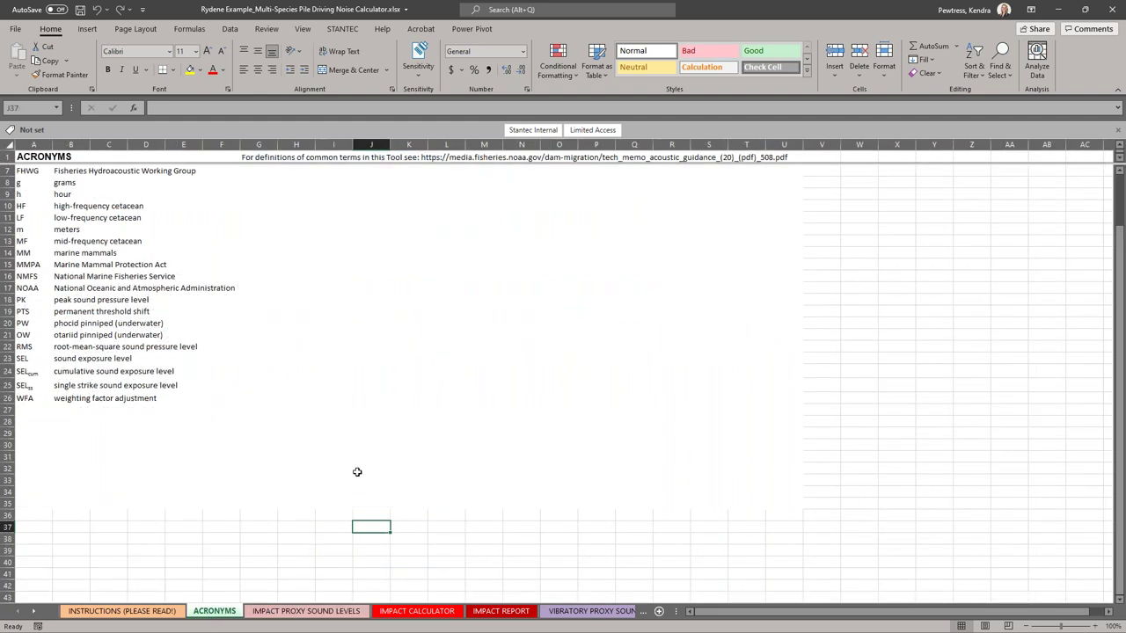
# - Examine the impact proxy sound levels table and the filter choices for pile size and pile material
pyautogui.click(302, 613)
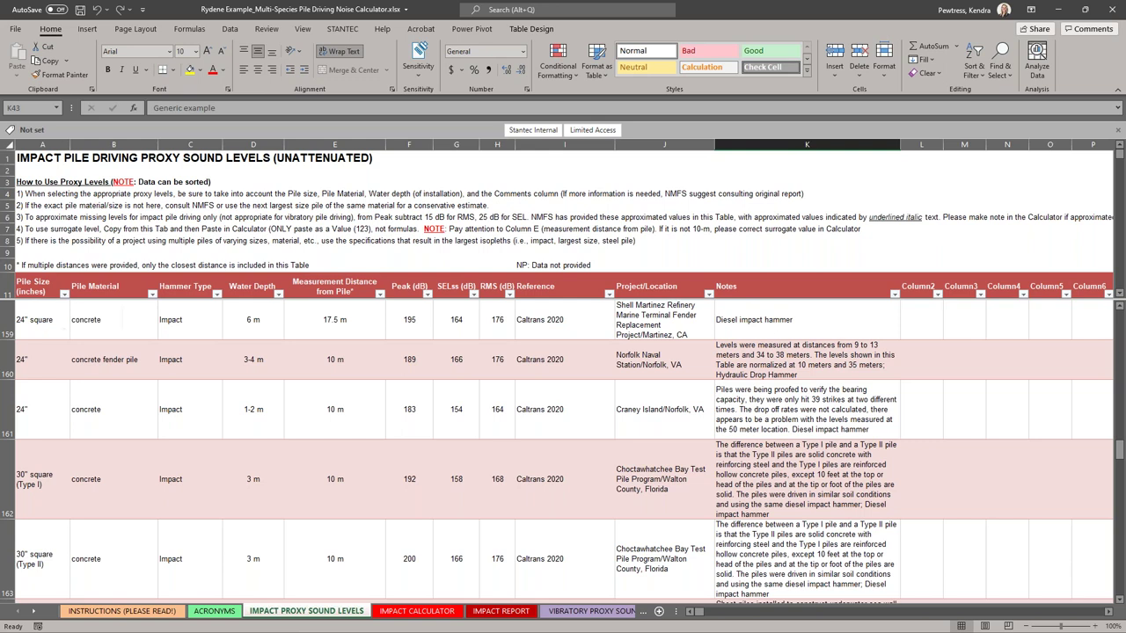
pyautogui.click(63, 296)
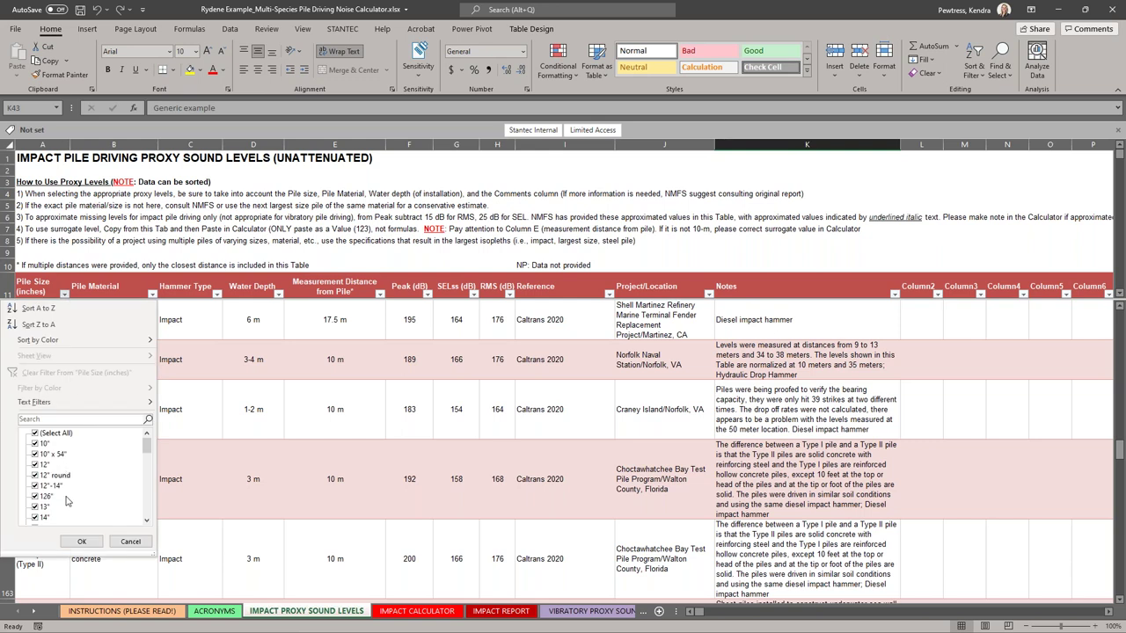
pyautogui.click(65, 296)
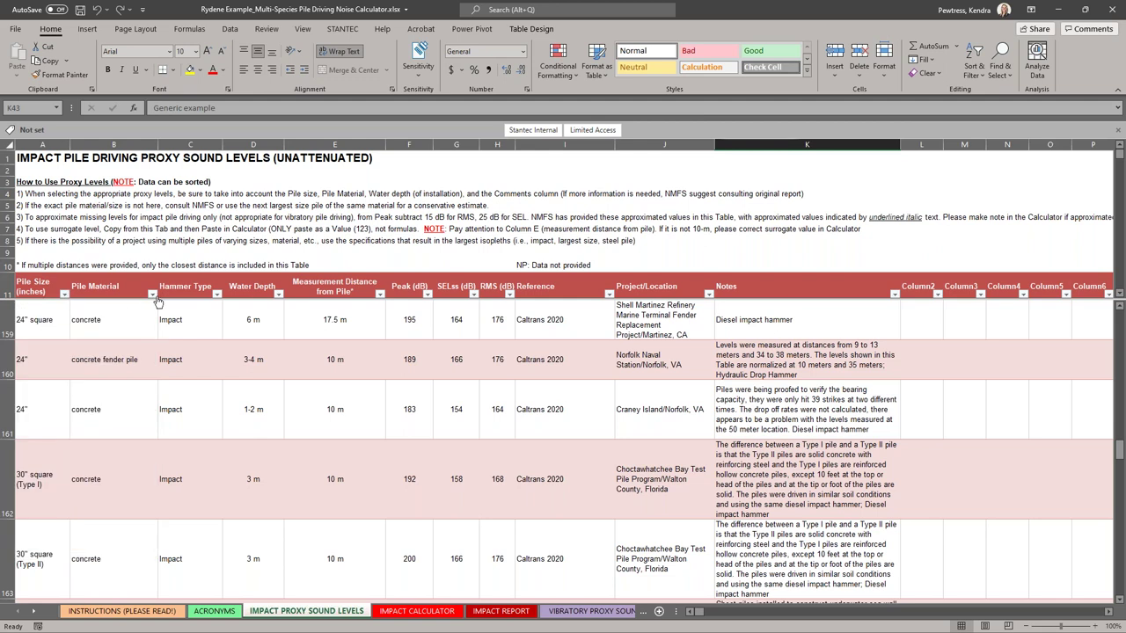
pyautogui.click(1119, 305)
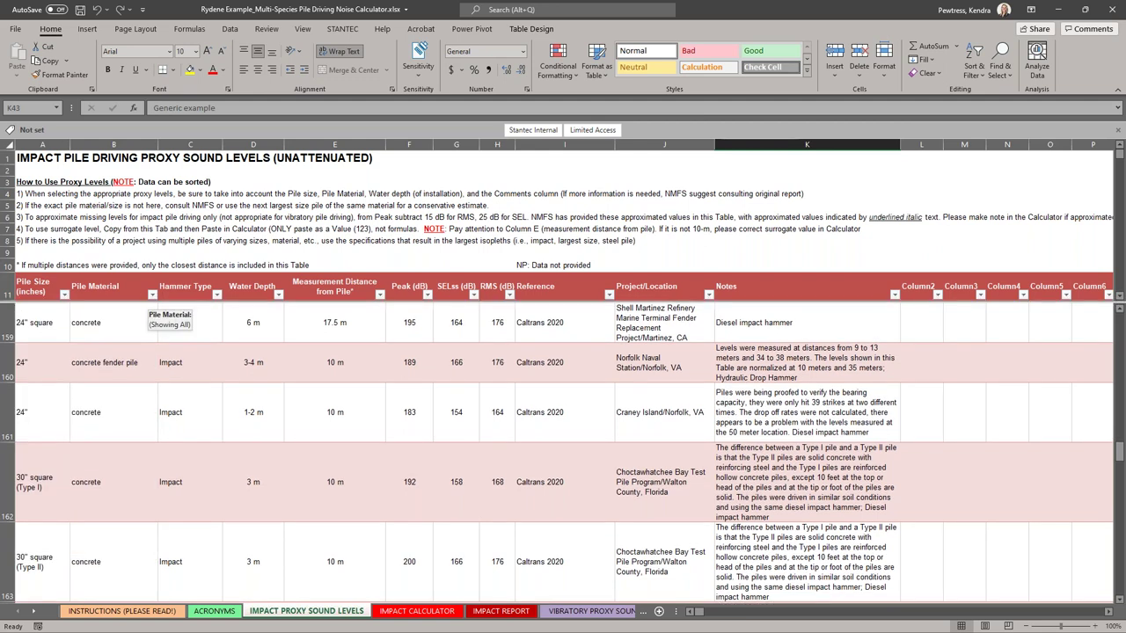
pyautogui.click(152, 295)
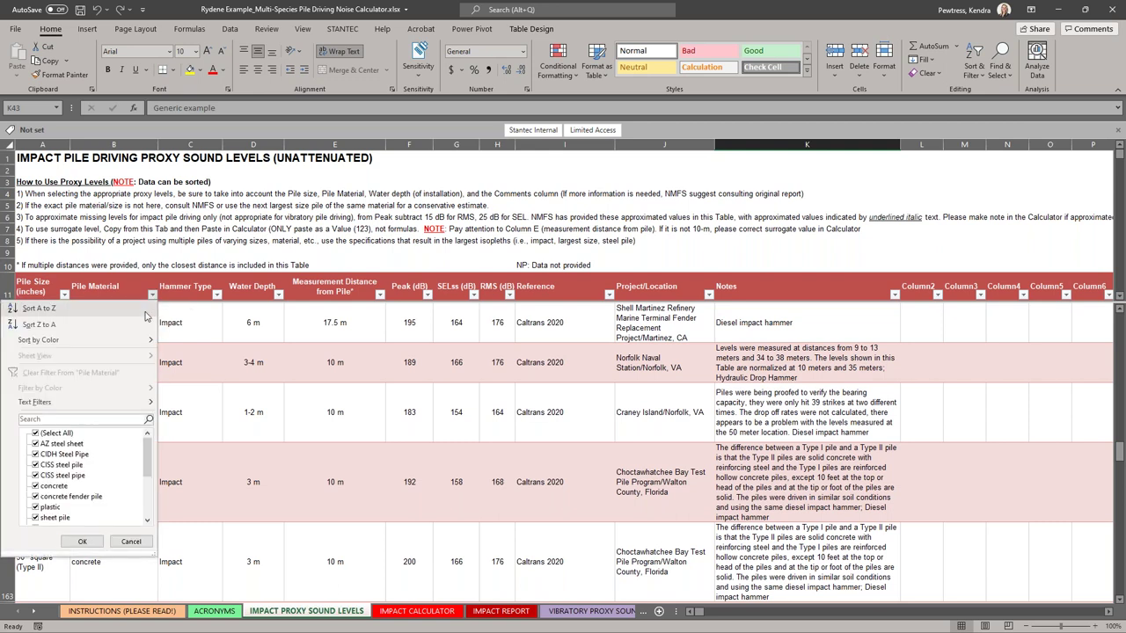
pyautogui.click(131, 543)
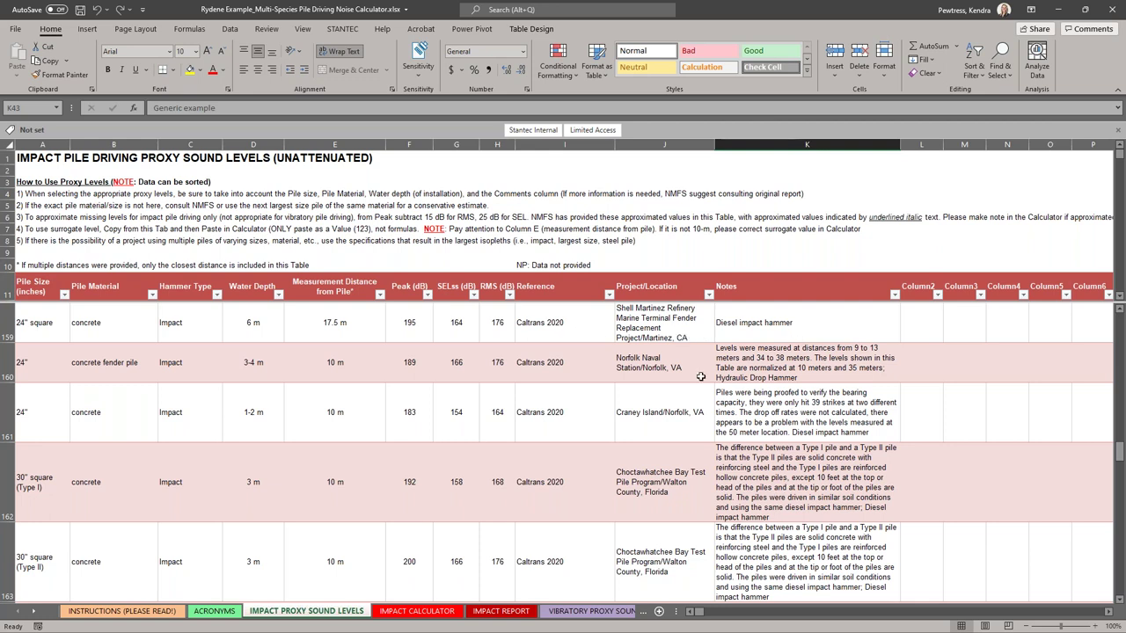
# - Review the general project information and quantitative project-specific inputs in the impact calculator
pyautogui.click(399, 613)
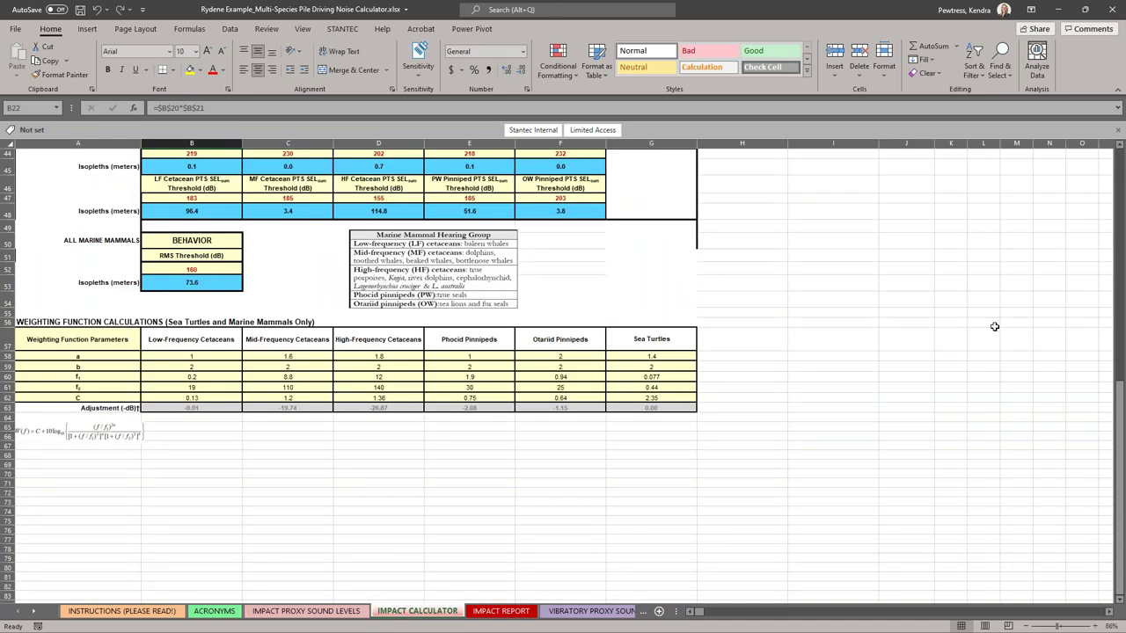
pyautogui.moveTo(1120, 447); pyautogui.dragTo(1119, 172)
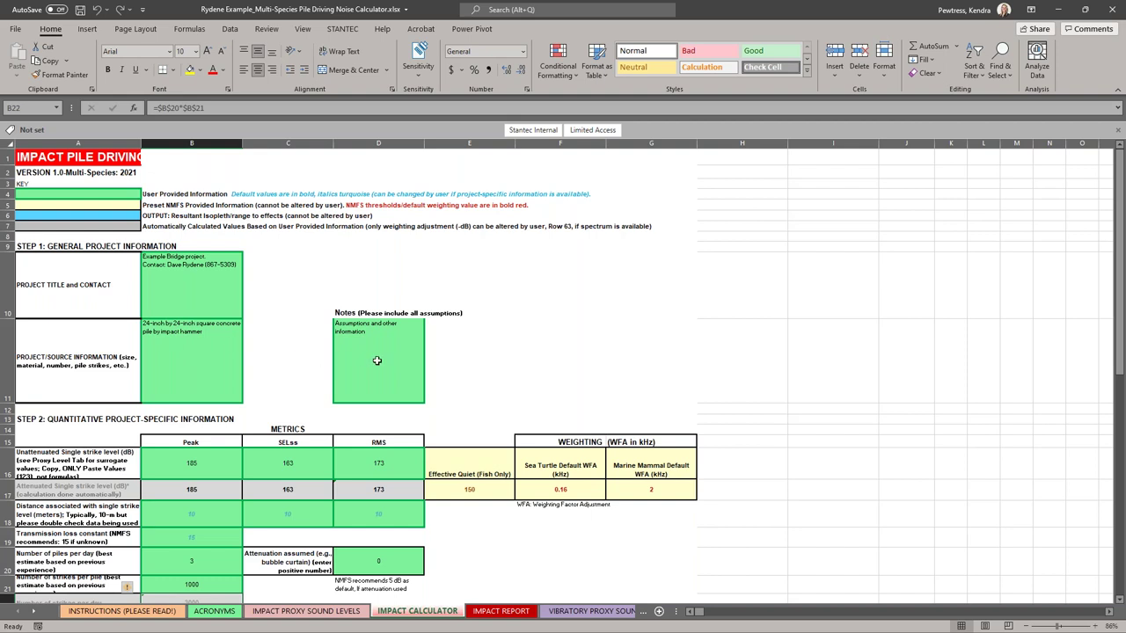
pyautogui.click(1119, 602)
pyautogui.click(1119, 601)
pyautogui.click(1120, 602)
pyautogui.click(1119, 601)
pyautogui.click(1119, 602)
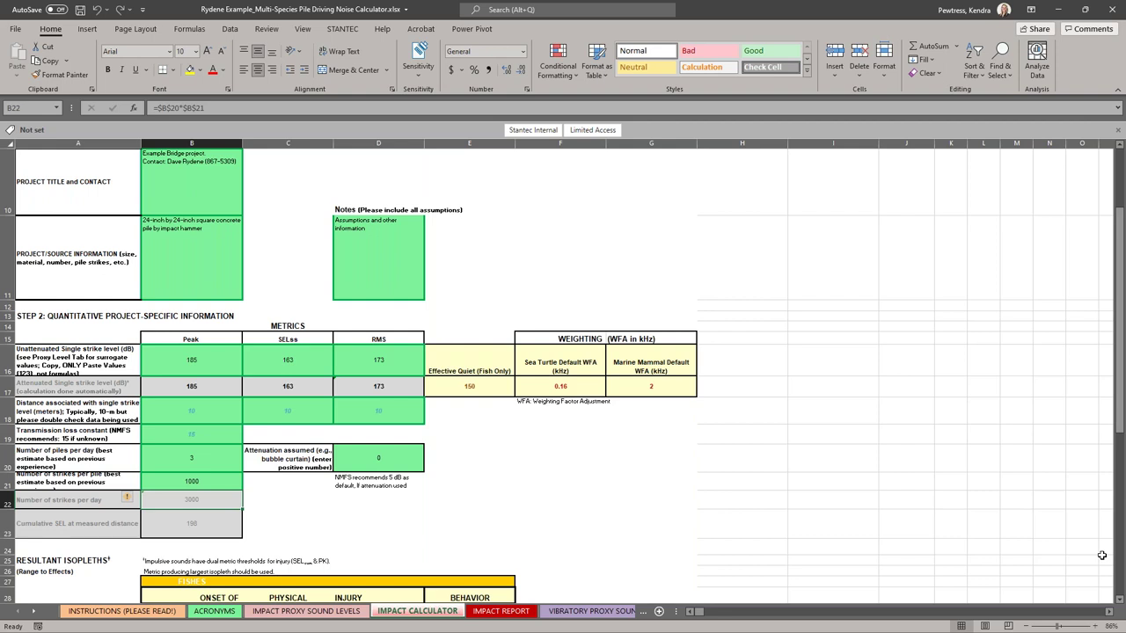
# - Examine the impact calculator's resultant isopleths for fishes, sea turtles and marine mammals, and the weighting function calculations
pyautogui.moveTo(1119, 603); pyautogui.dragTo(1120, 603)
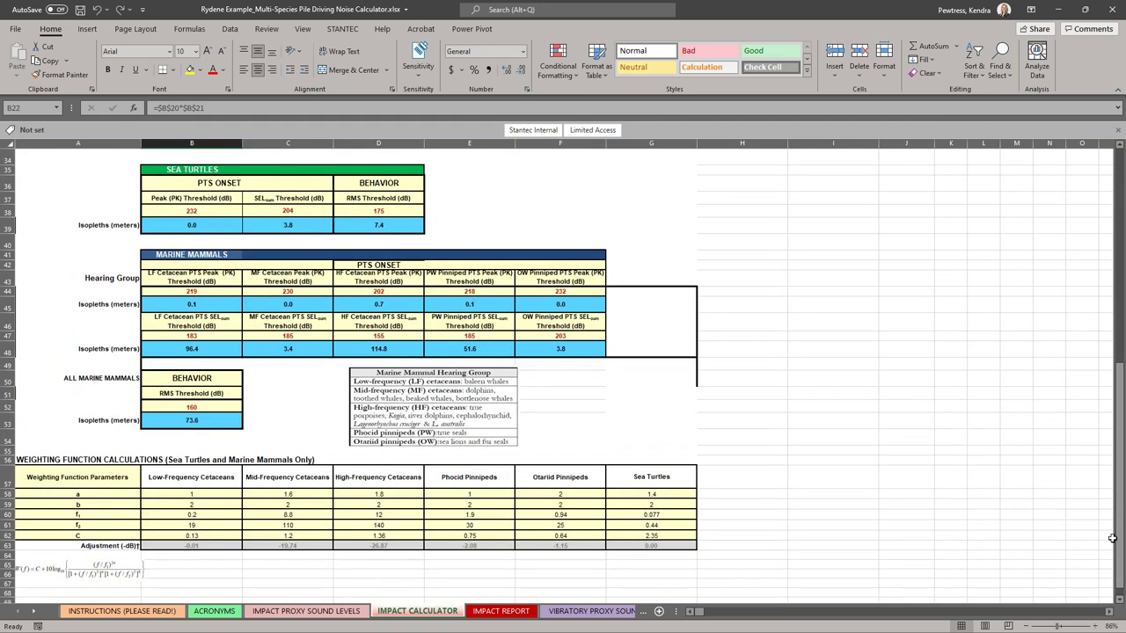
pyautogui.click(1121, 148)
pyautogui.moveTo(1121, 148); pyautogui.dragTo(1120, 148)
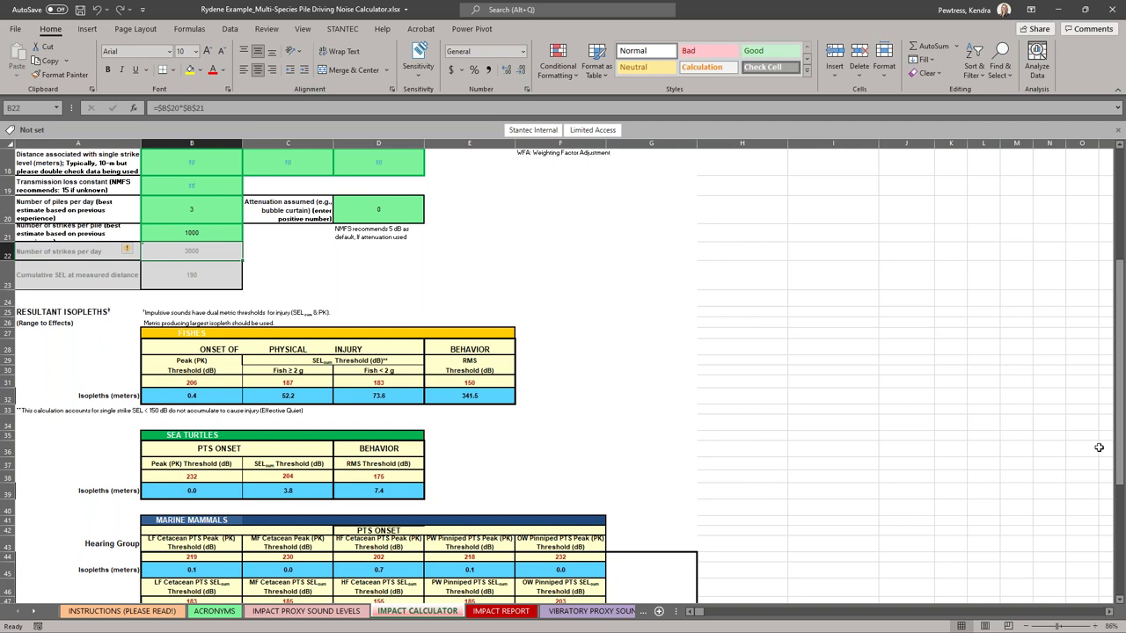
pyautogui.moveTo(1122, 413); pyautogui.dragTo(1122, 510)
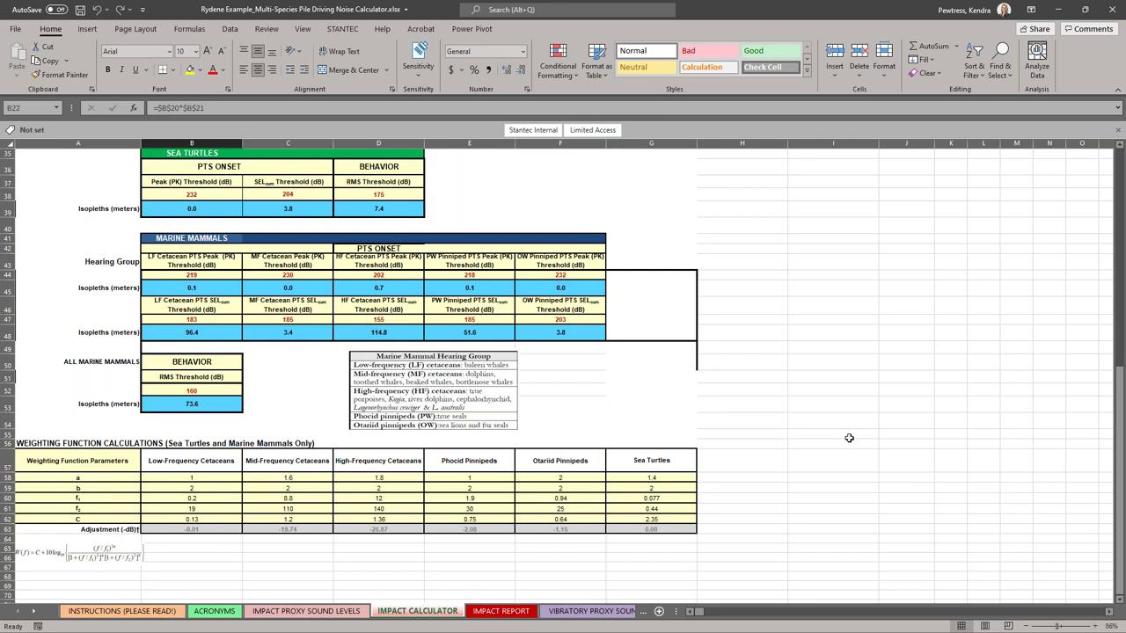
# - Look over the vibratory proxy sound levels and the general project information in the vibratory calculator
pyautogui.click(557, 618)
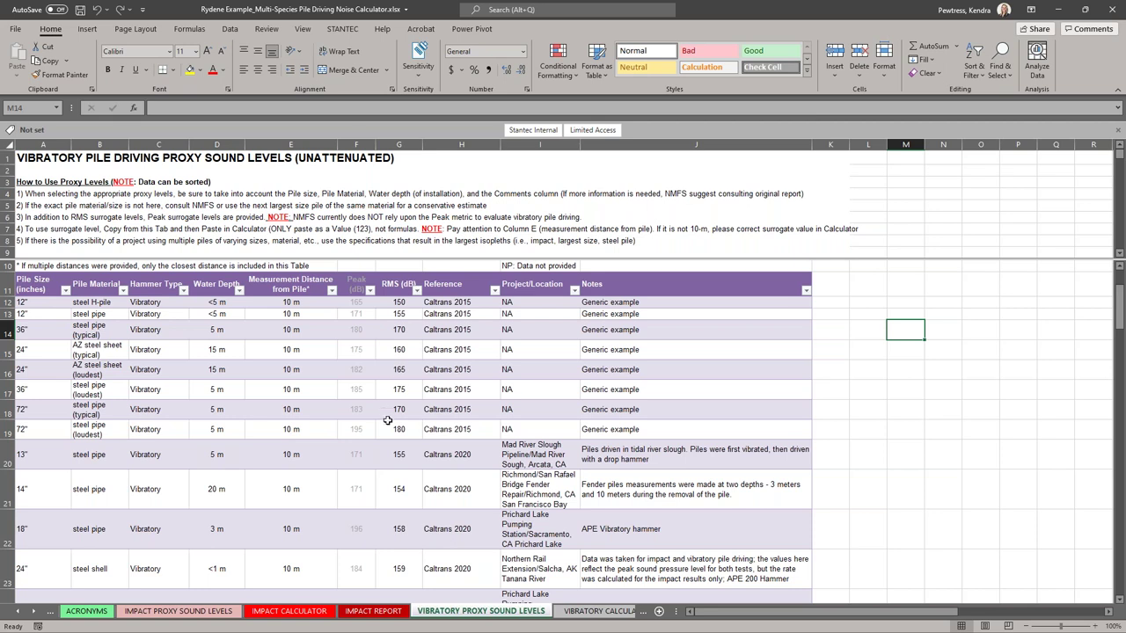
pyautogui.click(573, 616)
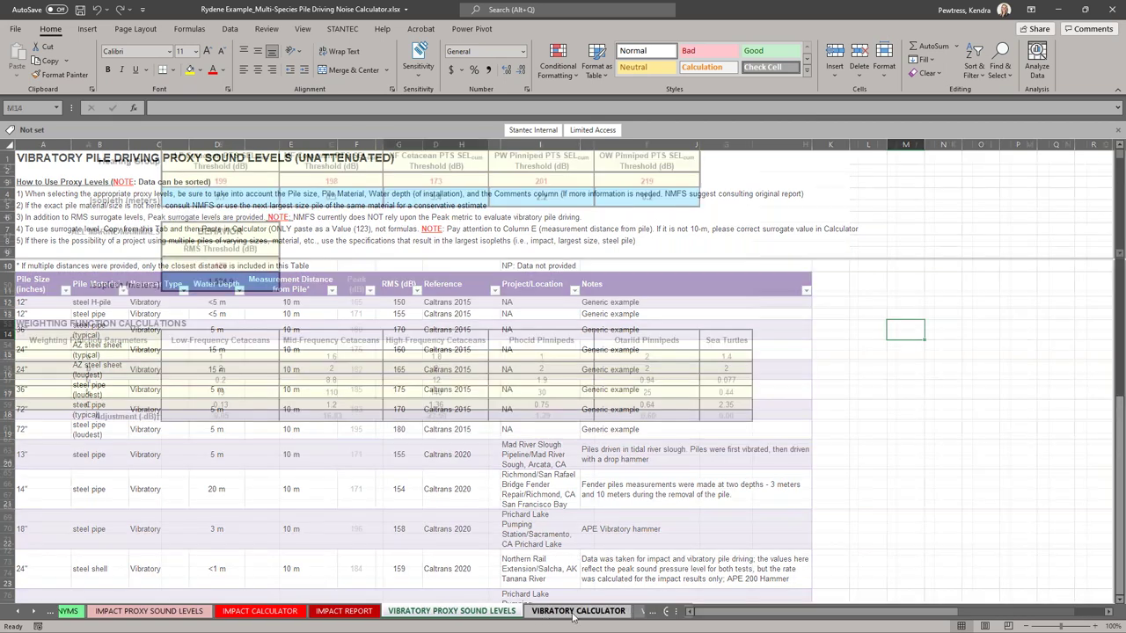
pyautogui.moveTo(1120, 475); pyautogui.dragTo(1121, 157)
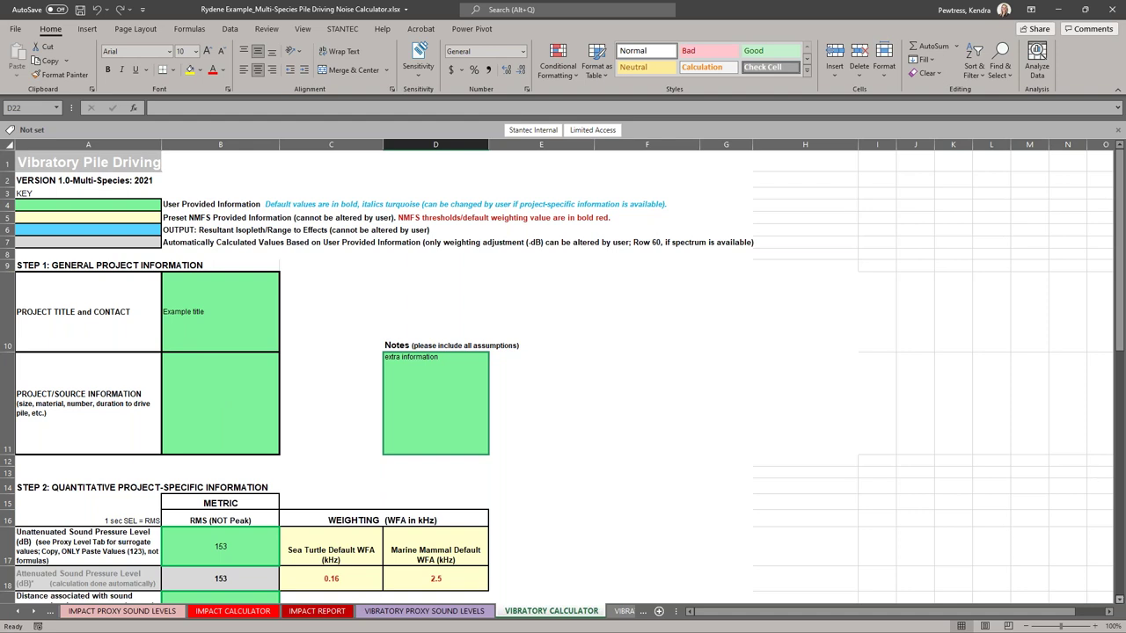
# - Set the attenuation value in cell D21 of the vibratory calculator to 5
pyautogui.moveTo(1122, 601); pyautogui.dragTo(1122, 600)
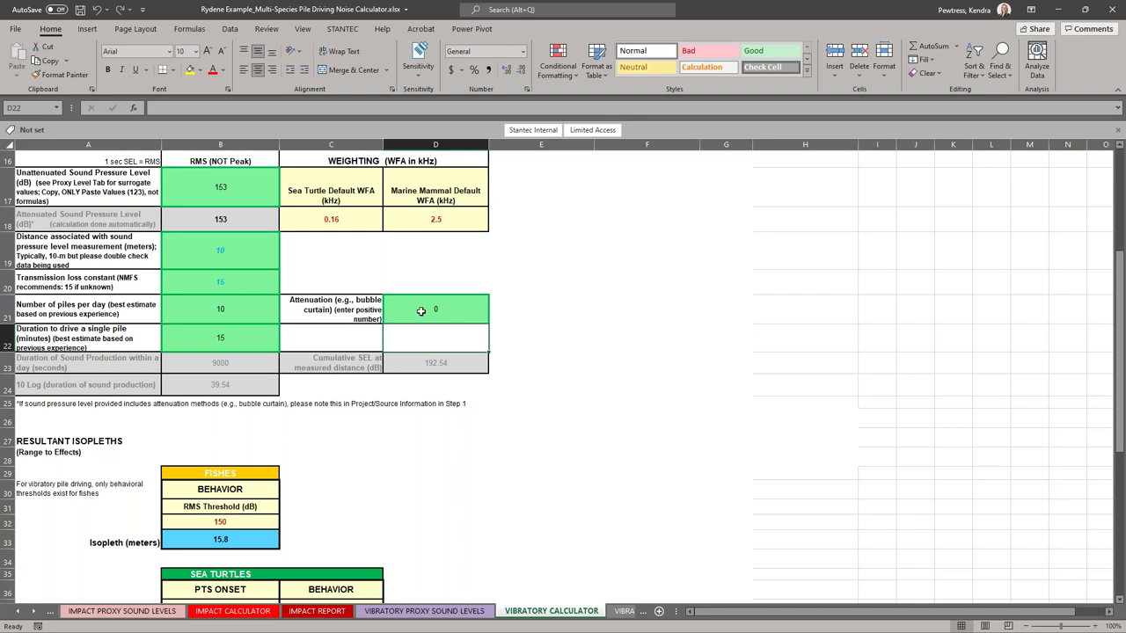
pyautogui.click(421, 311)
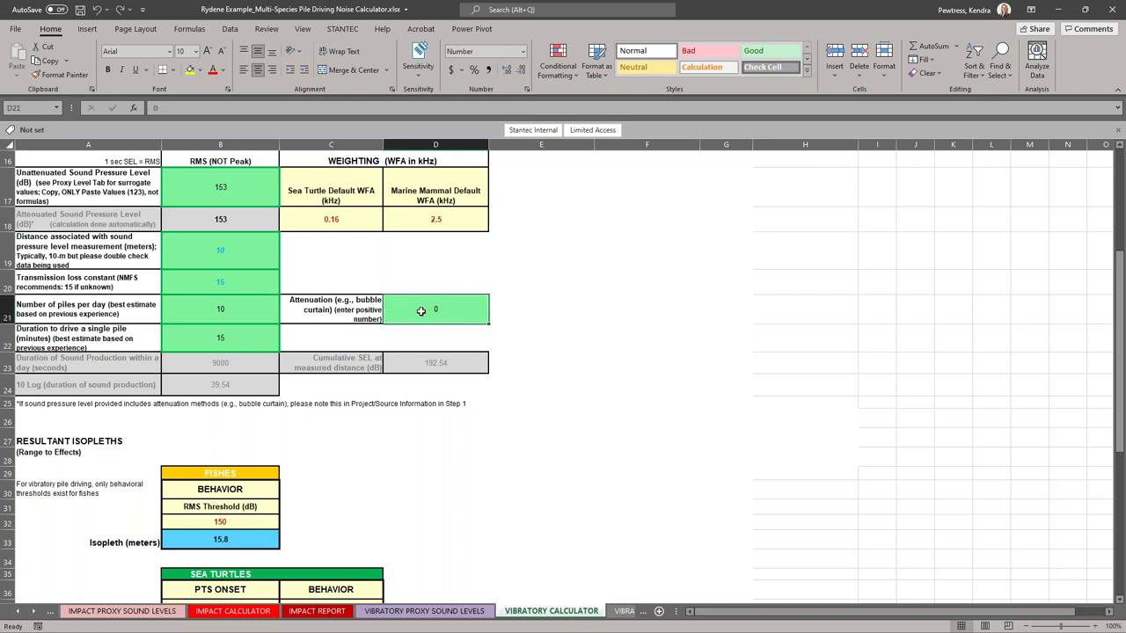
pyautogui.write('5')
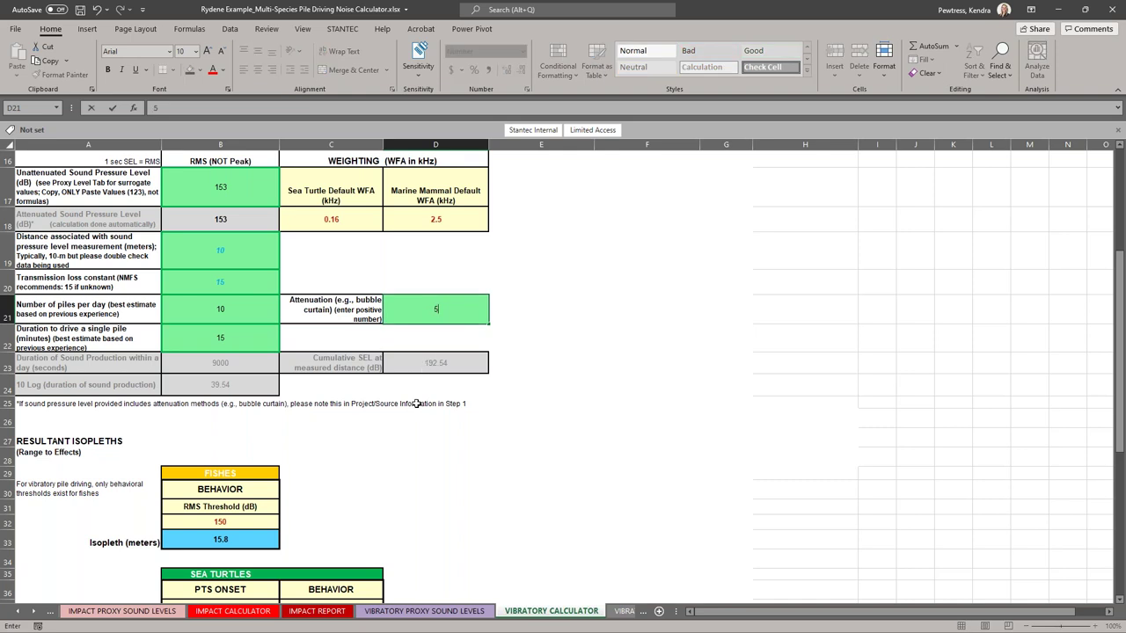
pyautogui.press('Return')
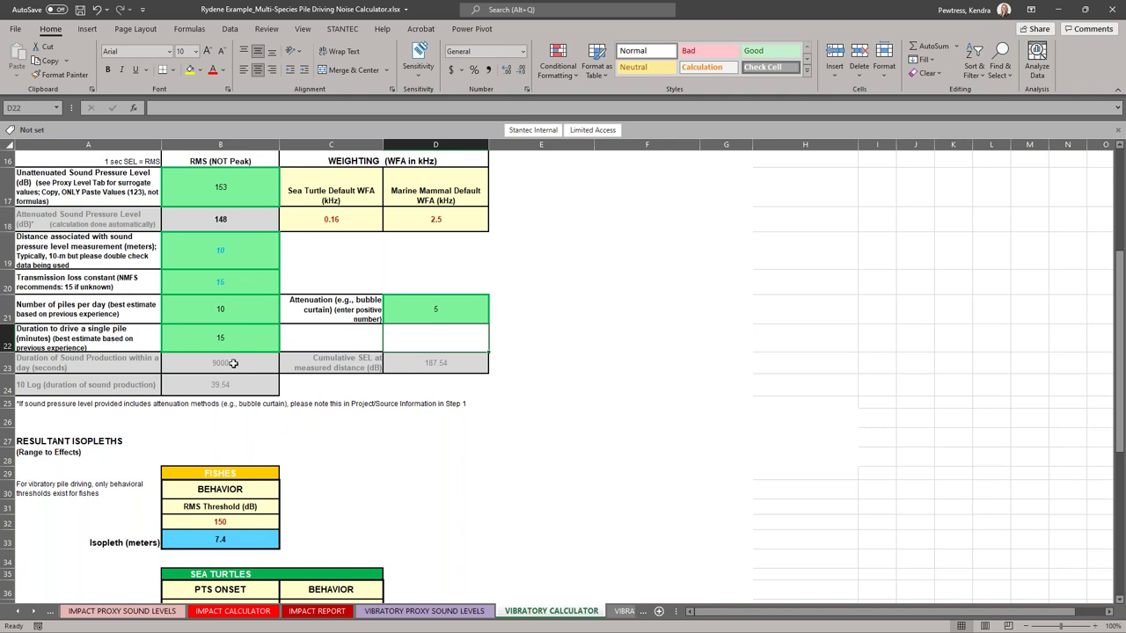
# - Examine the vibratory calculator's resultant isopleths for fishes, sea turtles and marine mammals, and its weighting function calculations
pyautogui.click(1118, 602)
pyautogui.click(1119, 603)
pyautogui.click(1118, 603)
pyautogui.click(1118, 603)
pyautogui.click(1119, 603)
pyautogui.click(1118, 603)
pyautogui.click(1118, 603)
pyautogui.click(1118, 602)
pyautogui.click(1118, 603)
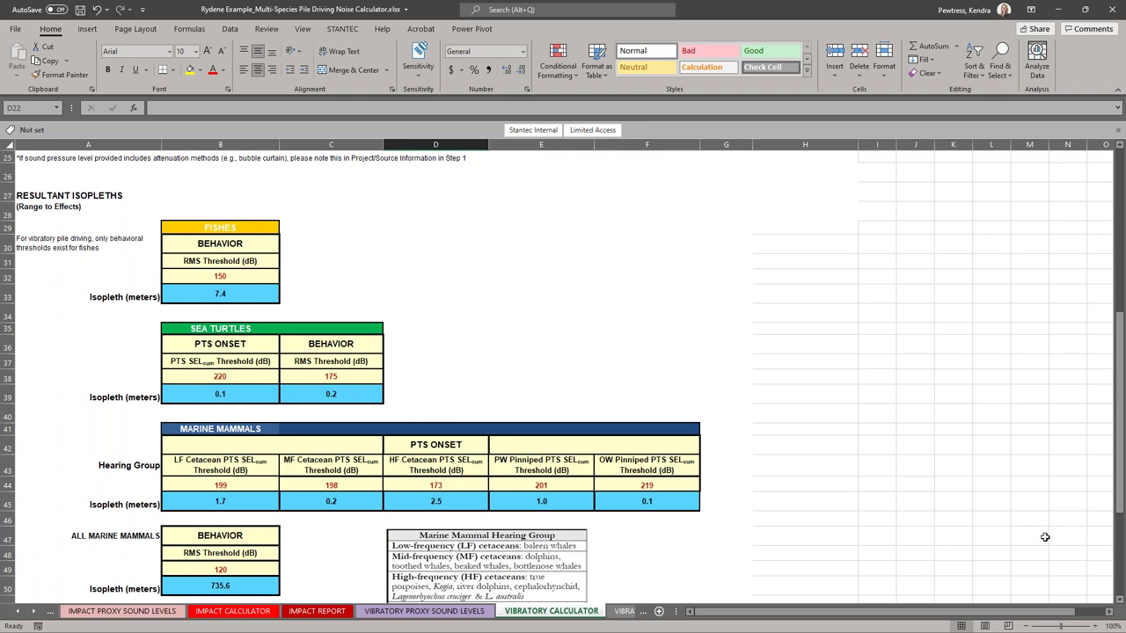
pyautogui.click(1119, 601)
pyautogui.moveTo(1119, 602); pyautogui.dragTo(1119, 602)
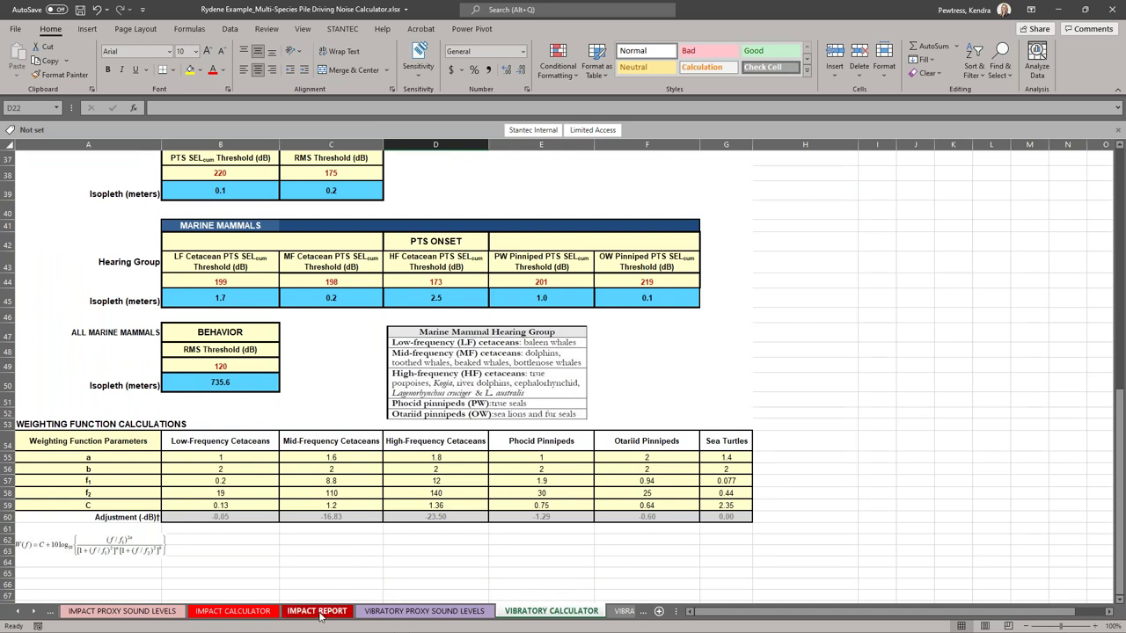
# - Review the project information and resultant isopleths in the impact pile driving report, and open the vibratory report sheet
pyautogui.click(234, 612)
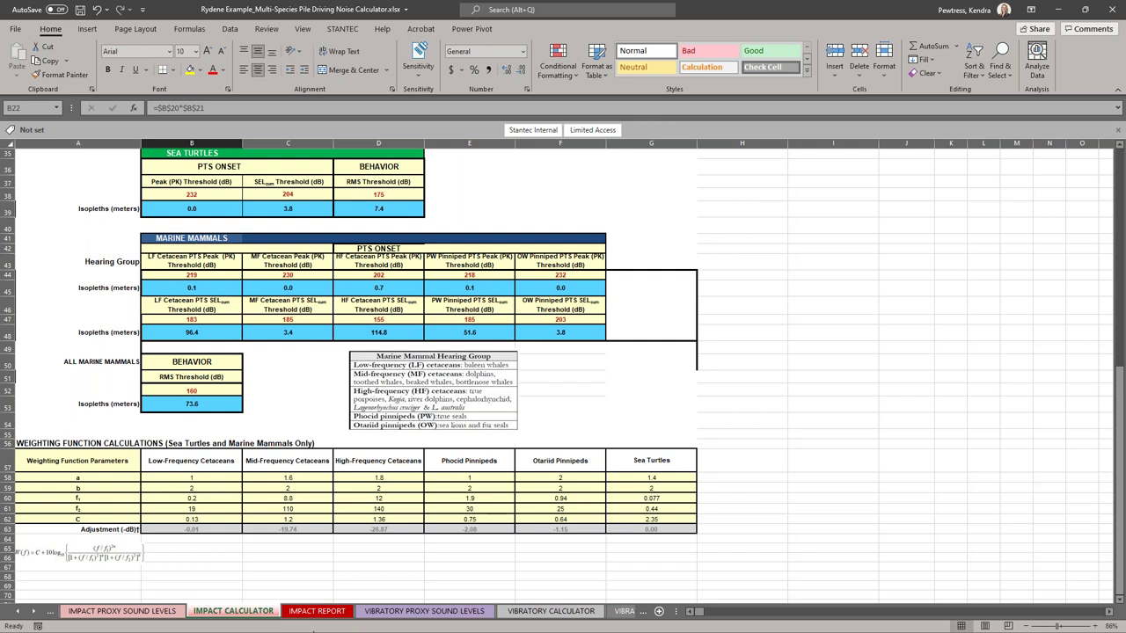
pyautogui.click(315, 613)
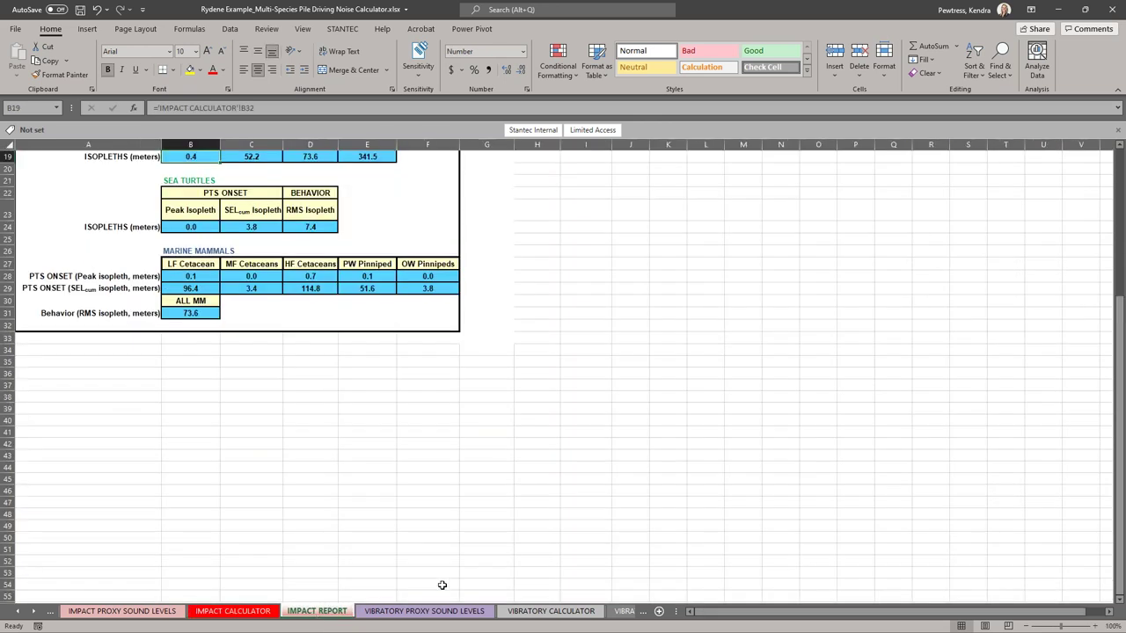
pyautogui.moveTo(1119, 398); pyautogui.dragTo(1122, 188)
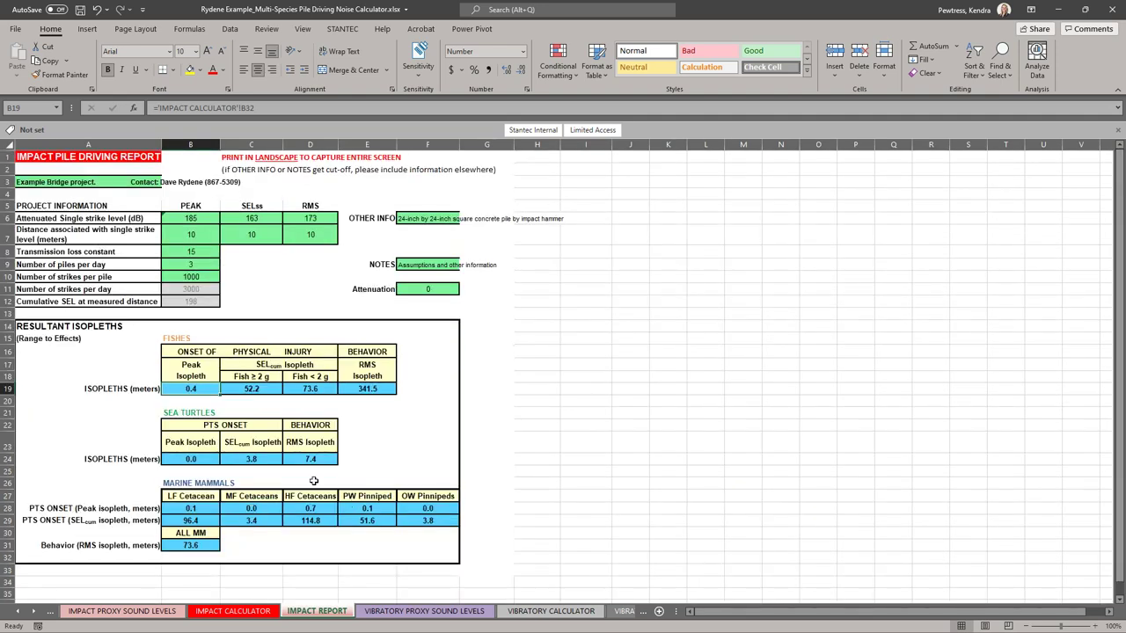
pyautogui.click(625, 611)
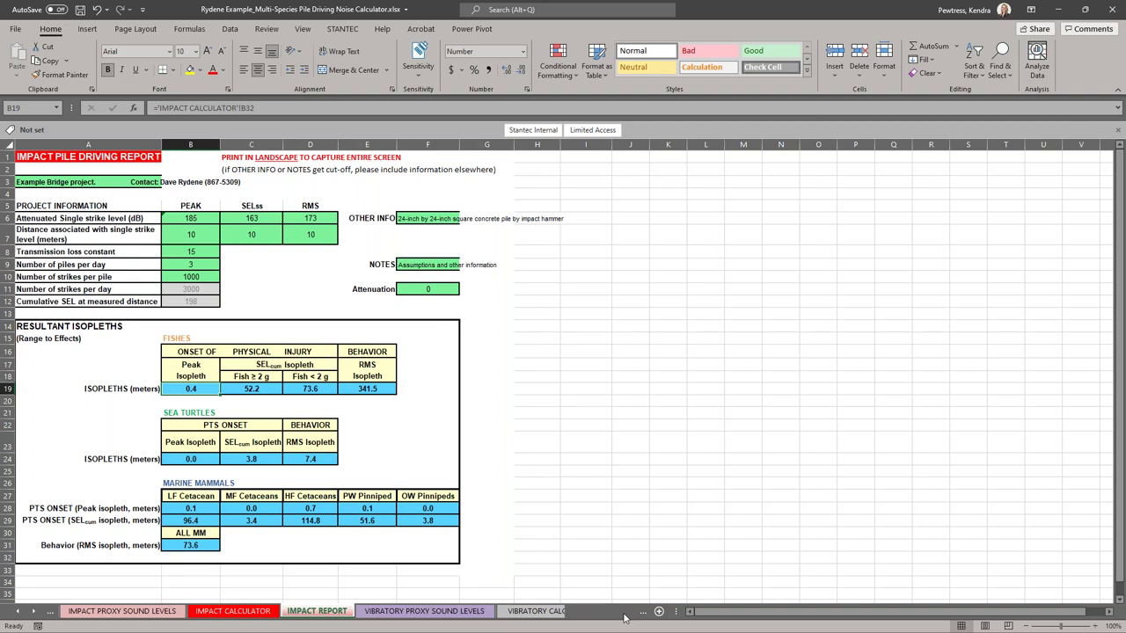